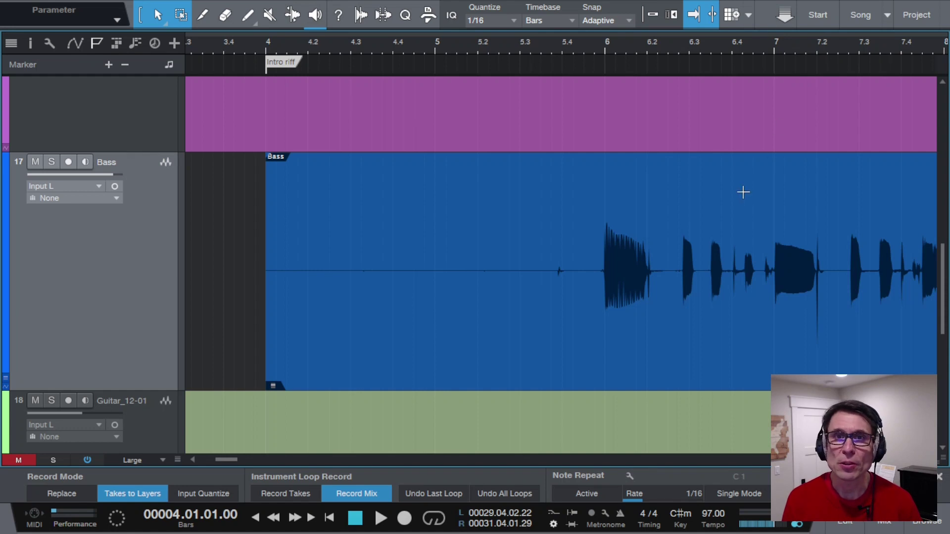
- Play the song up to beat 7.2 to hear the stray noise in the Bass track
{"action": "left_click", "coordinate": [580, 177]}
{"action": "key", "text": "space"}
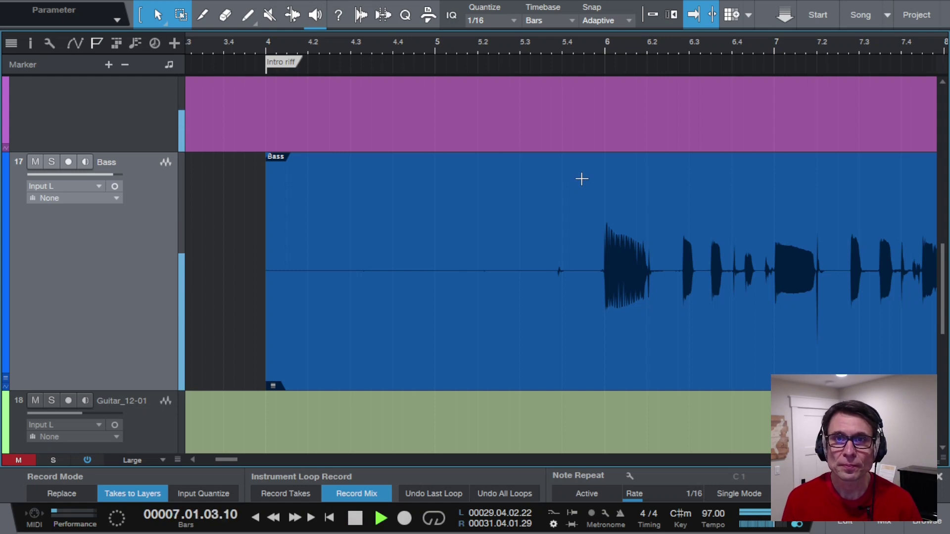
{"action": "key", "text": "space"}
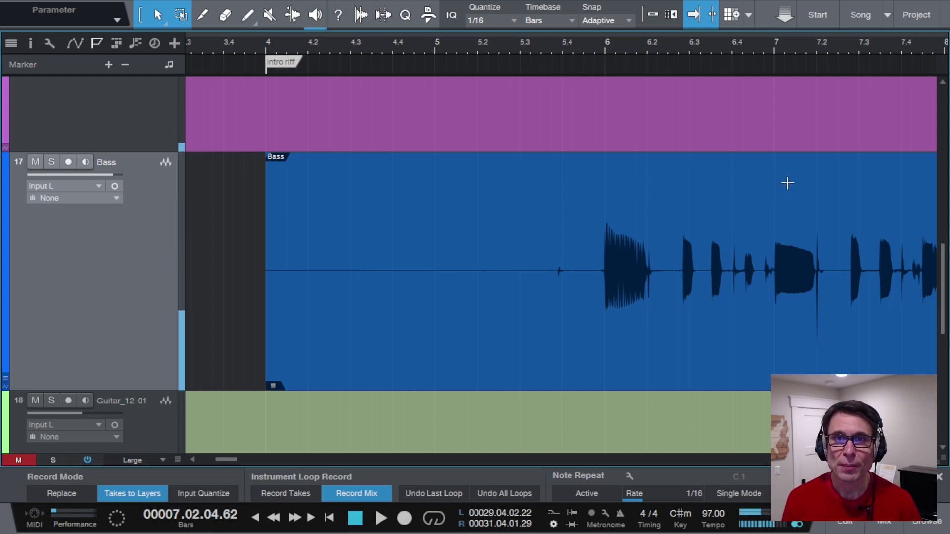
{"action": "key", "text": "space"}
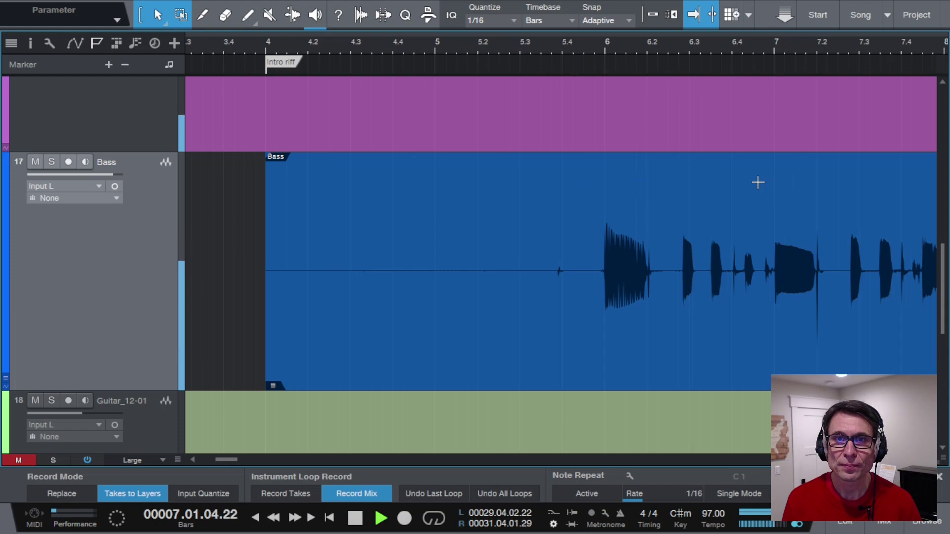
{"action": "key", "text": "space"}
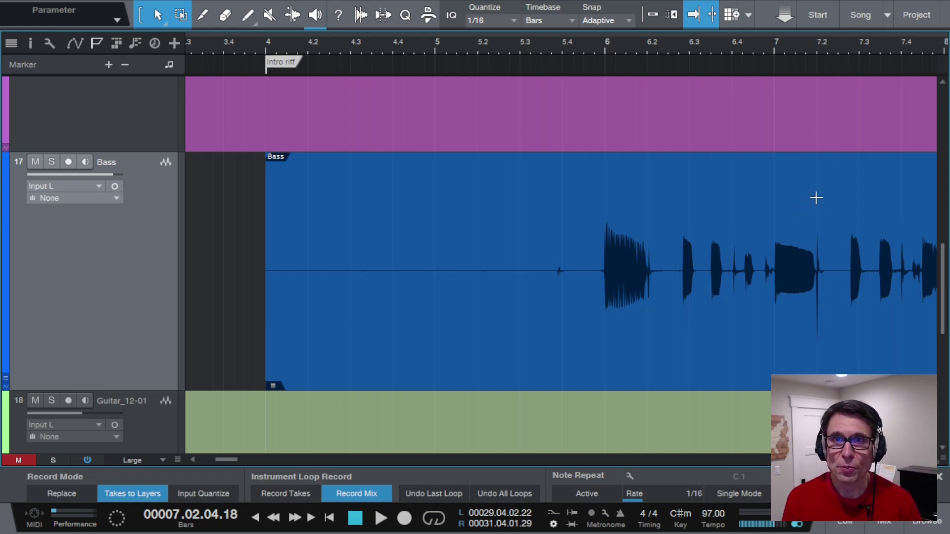
- Isolate the noise spike just after beat 7.2 on the Bass track as its own event and lower that event's gain
{"action": "scroll", "coordinate": [816, 196], "scroll_direction": "up", "scroll_amount": 10}
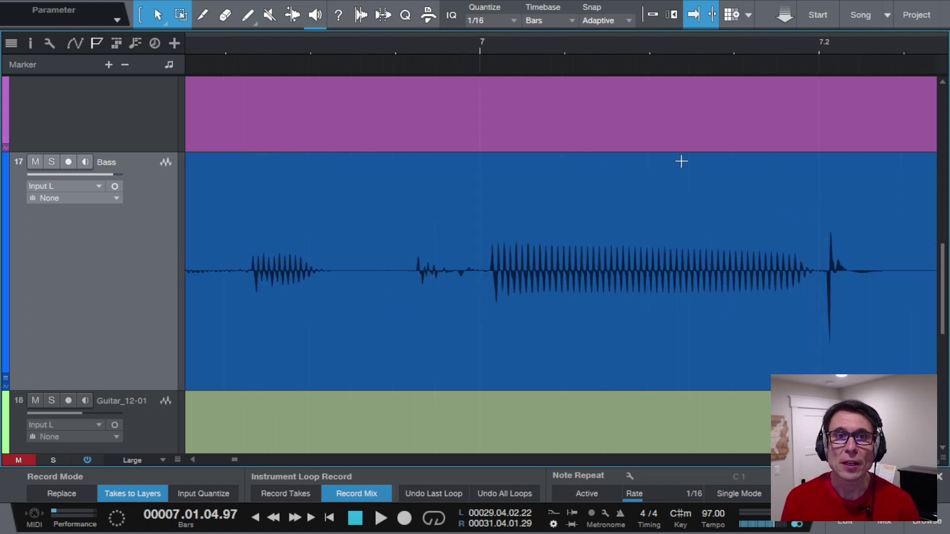
{"action": "left_click", "coordinate": [487, 208]}
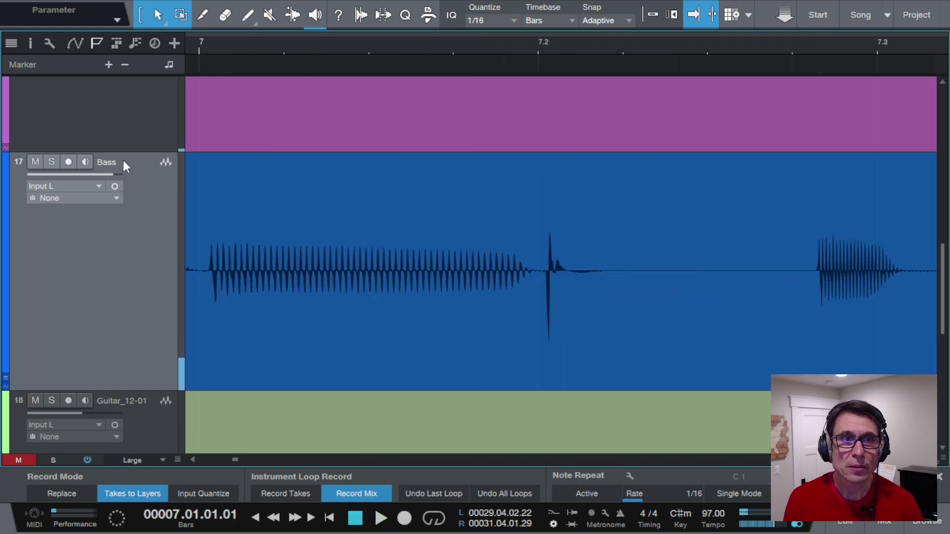
{"action": "left_click", "coordinate": [207, 192]}
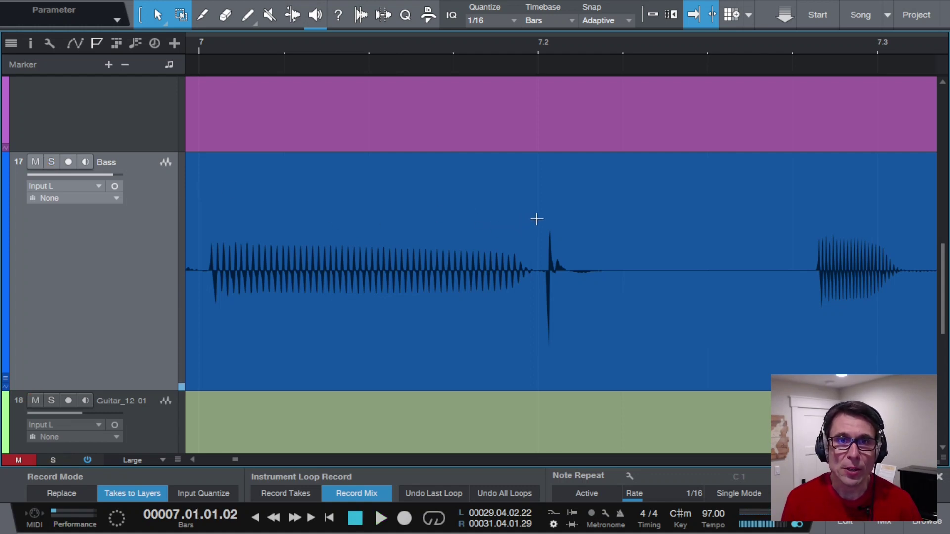
{"action": "left_click_drag", "start_coordinate": [535, 217], "coordinate": [708, 205]}
{"action": "key", "text": "ctrl+alt+x"}
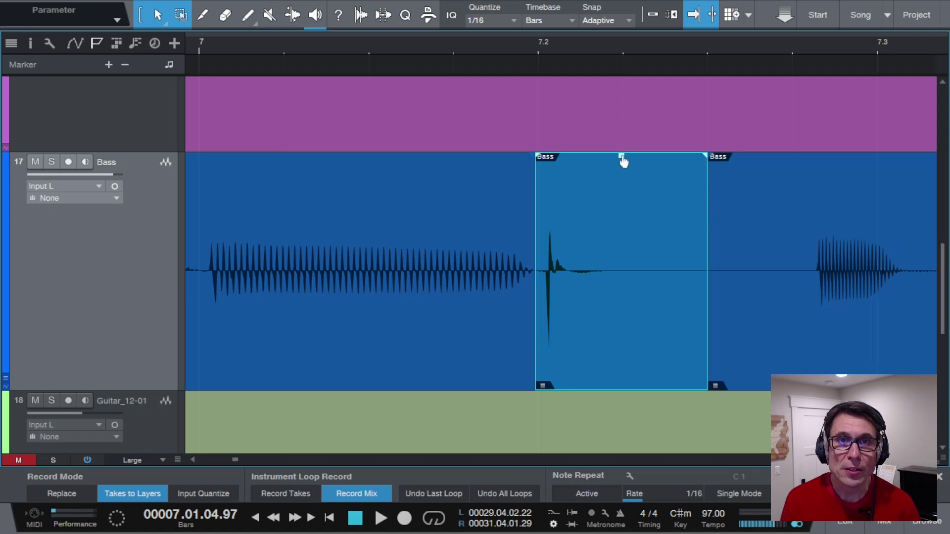
{"action": "left_click_drag", "start_coordinate": [623, 162], "coordinate": [612, 210]}
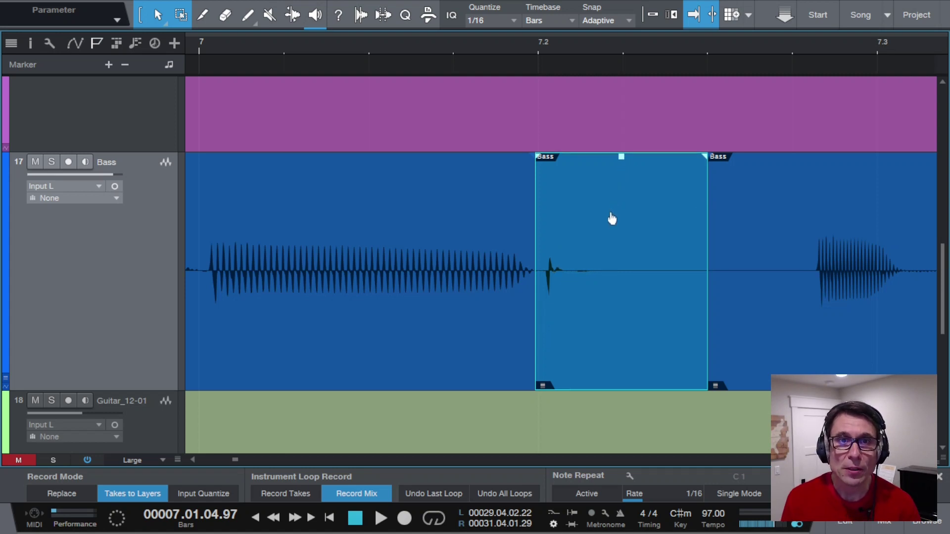
- Play back the Bass passage around bars 7 to 8 to check the softened spike and listen for the next noise
{"action": "key", "text": "space"}
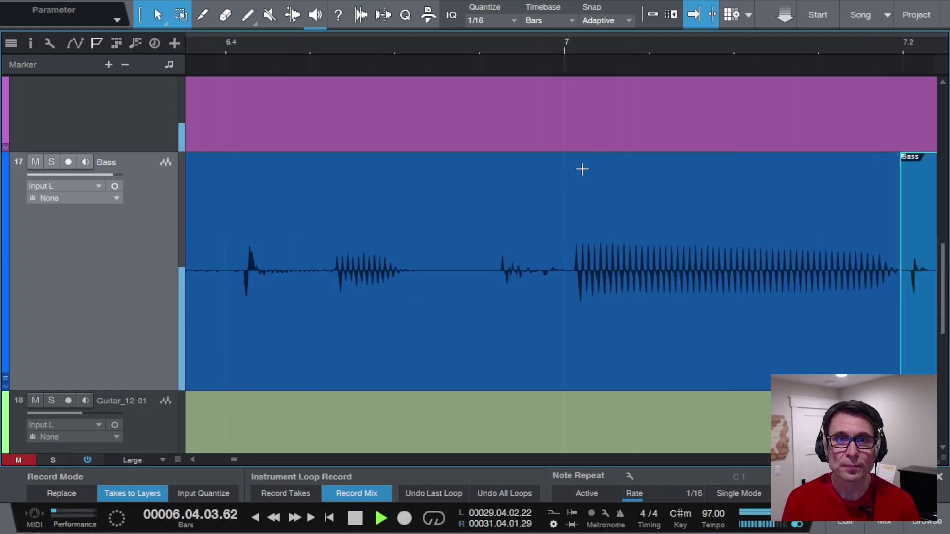
{"action": "key", "text": "space"}
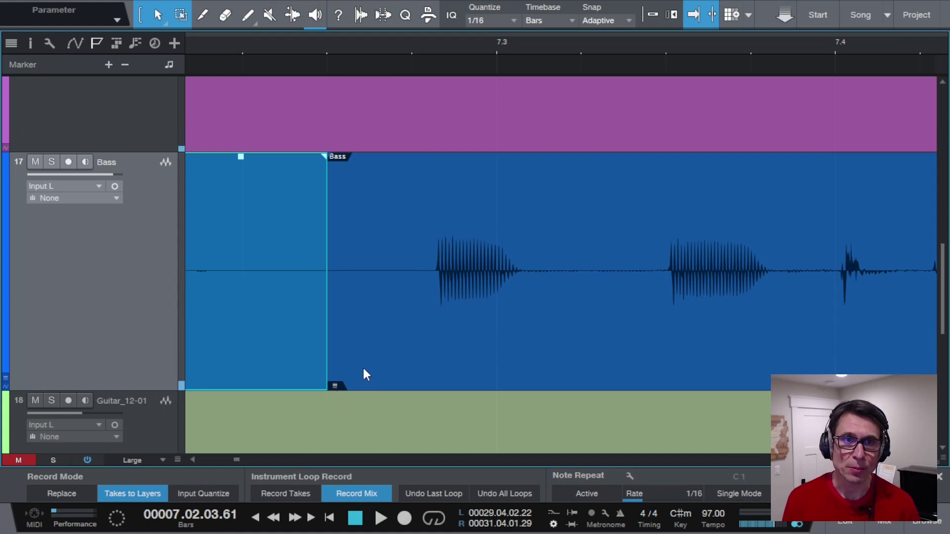
{"action": "key", "text": "w"}
{"action": "key", "text": "w"}
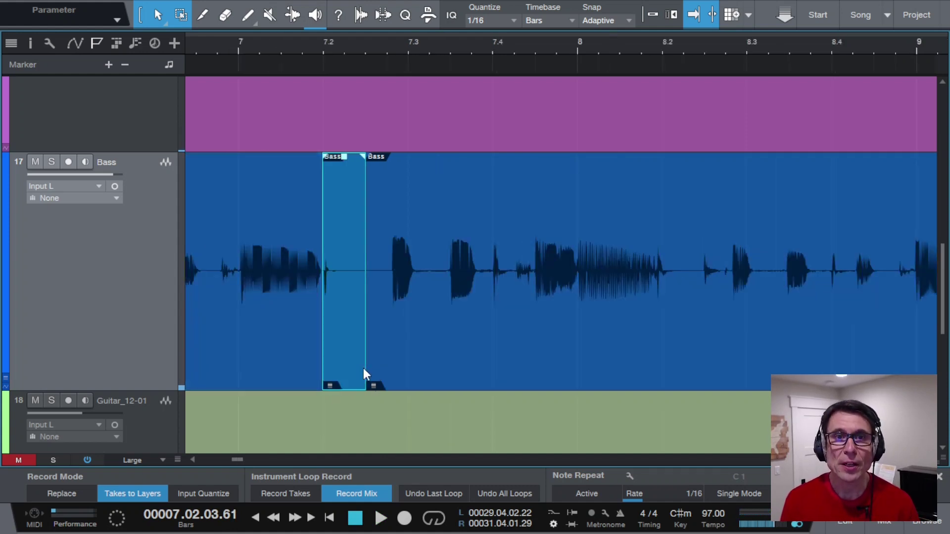
{"action": "left_click", "coordinate": [341, 44]}
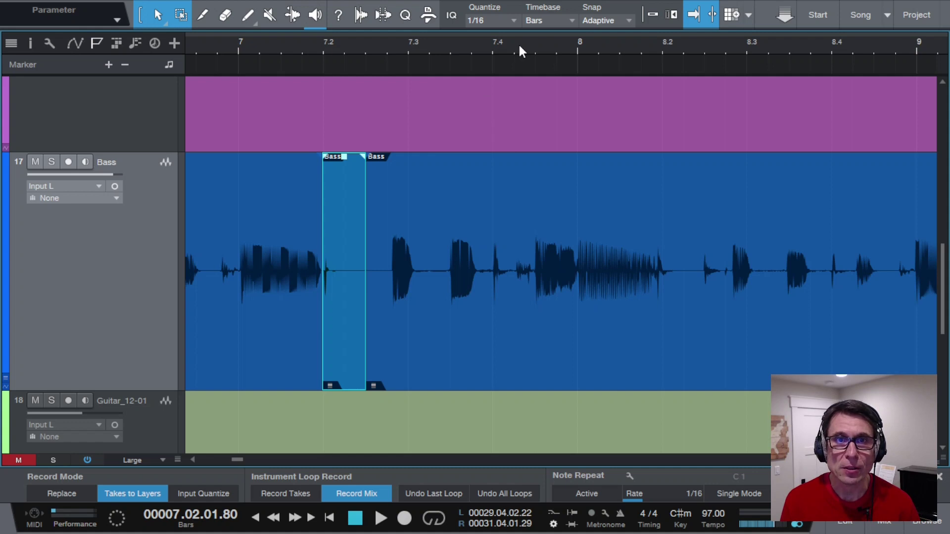
{"action": "key", "text": "space"}
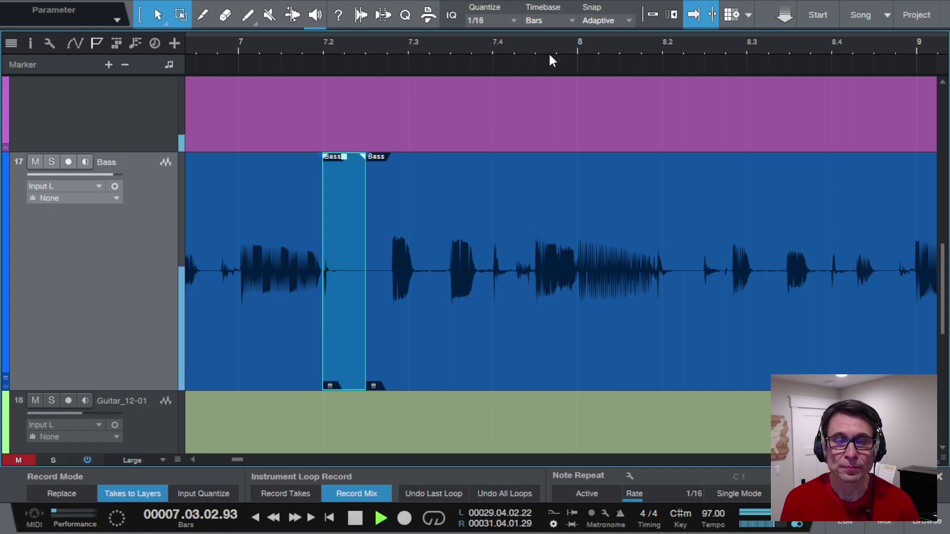
{"action": "key", "text": "space"}
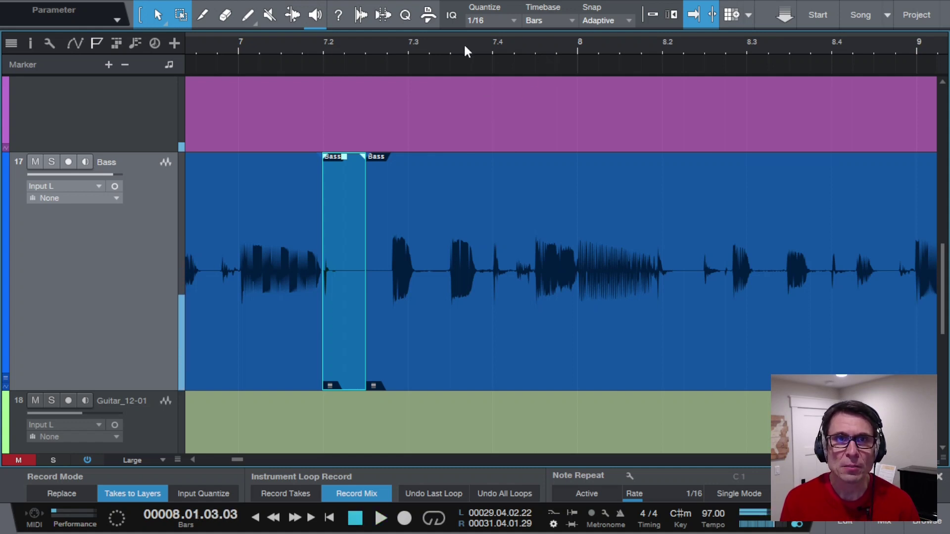
{"action": "left_click", "coordinate": [440, 46]}
{"action": "key", "text": "space"}
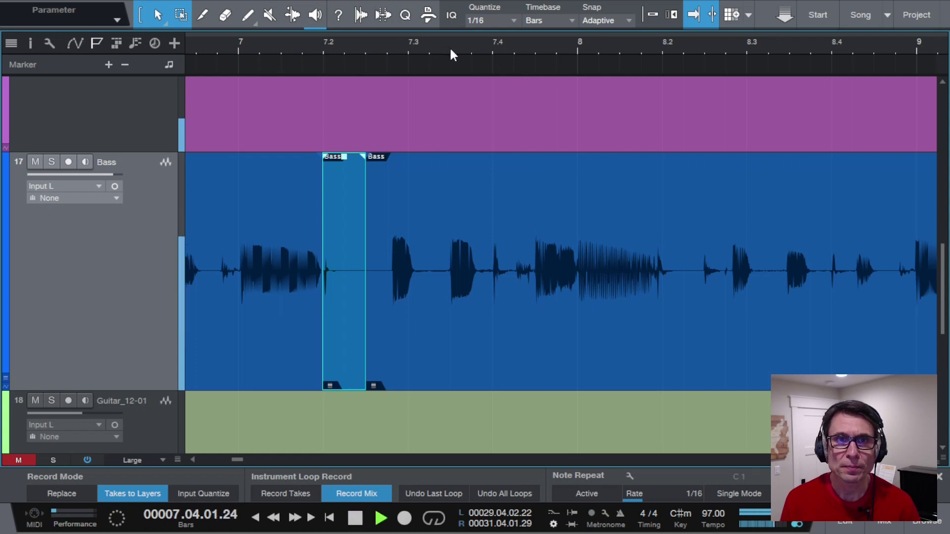
{"action": "key", "text": "space"}
- Split the noise spike just after beat 7.4 on the Bass track into its own event and reduce its gain
{"action": "left_click", "coordinate": [488, 190]}
{"action": "key", "text": "e"}
{"action": "key", "text": "e"}
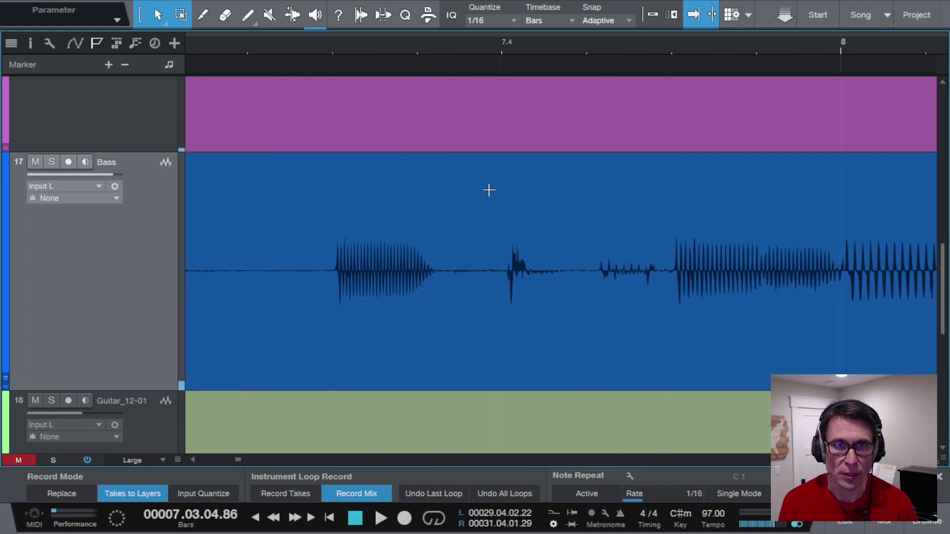
{"action": "left_click_drag", "start_coordinate": [495, 199], "coordinate": [594, 191]}
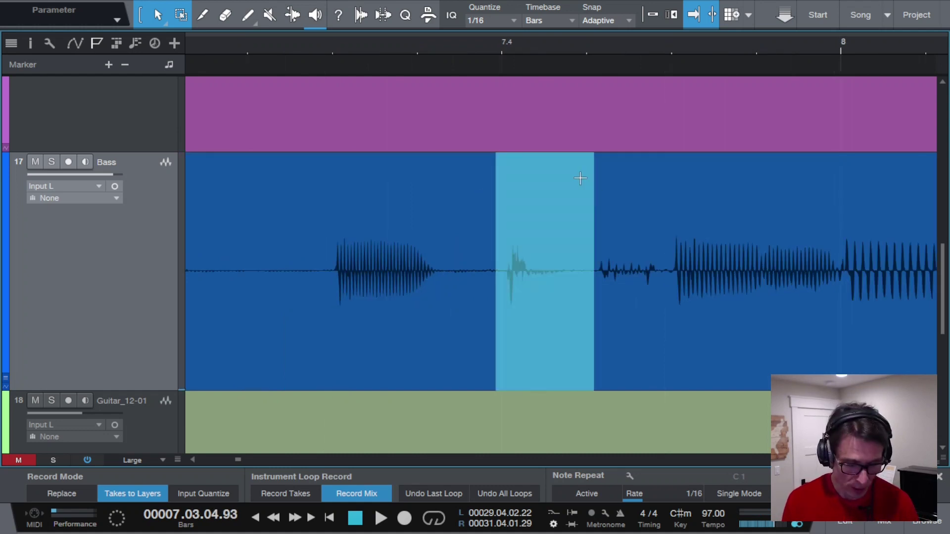
{"action": "key", "text": "ctrl+alt+x"}
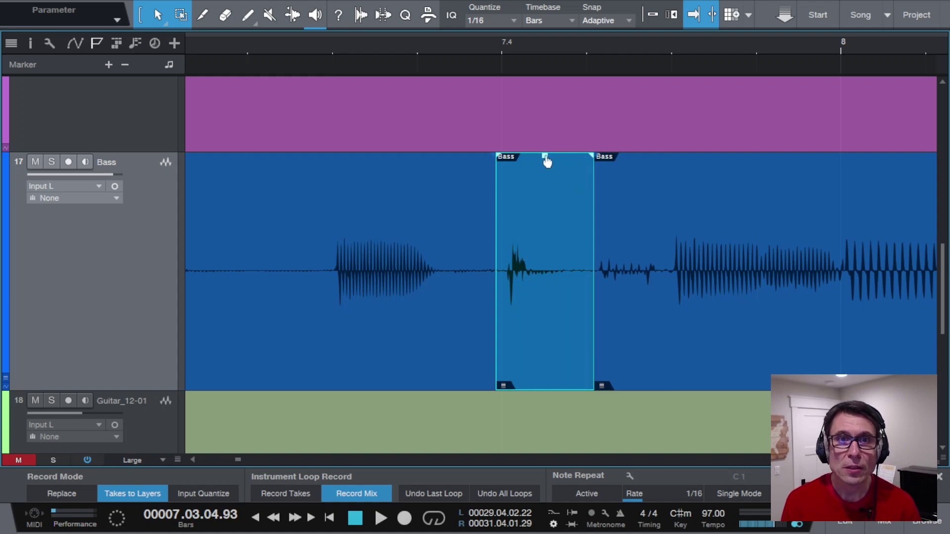
- Play back the passage through the edited Bass event at beat 7.4 and on into bar 8
{"action": "key", "text": "w"}
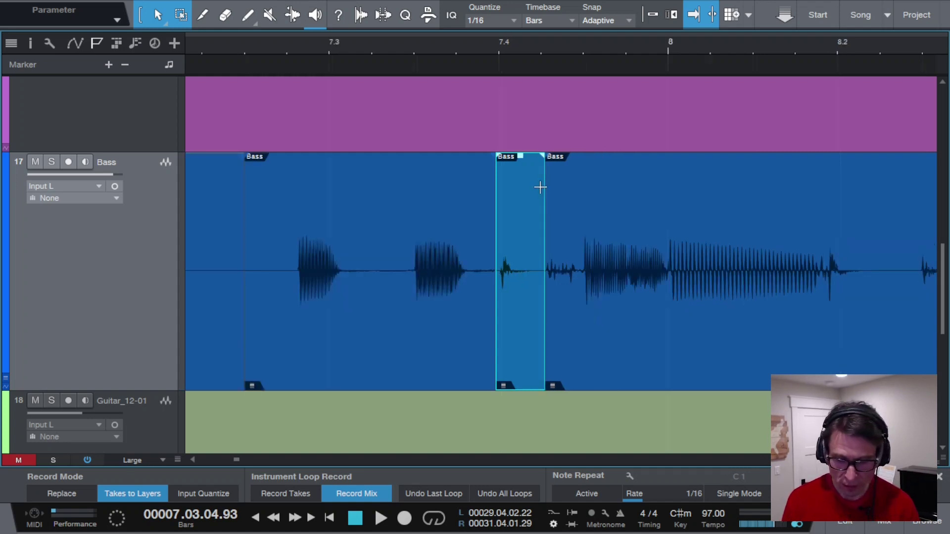
{"action": "key", "text": "w"}
{"action": "key", "text": "space"}
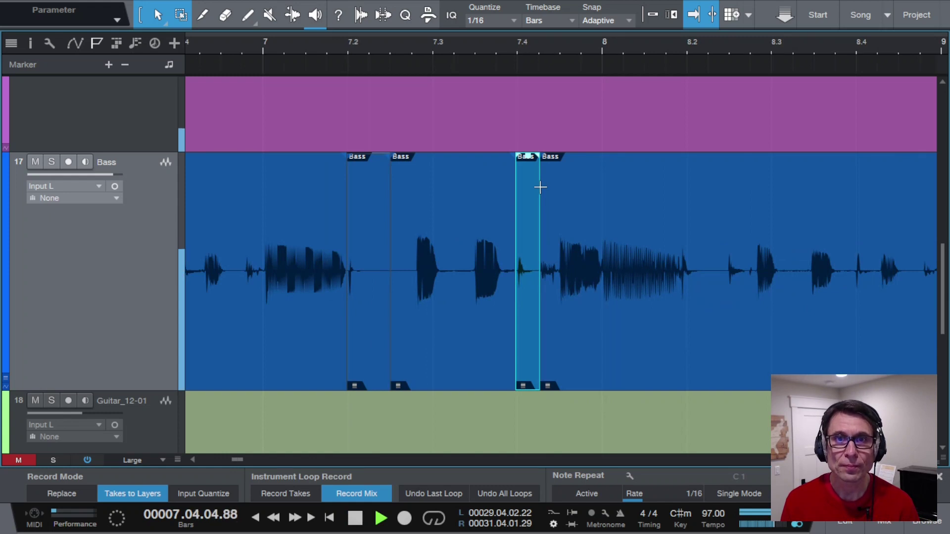
{"action": "key", "text": "space"}
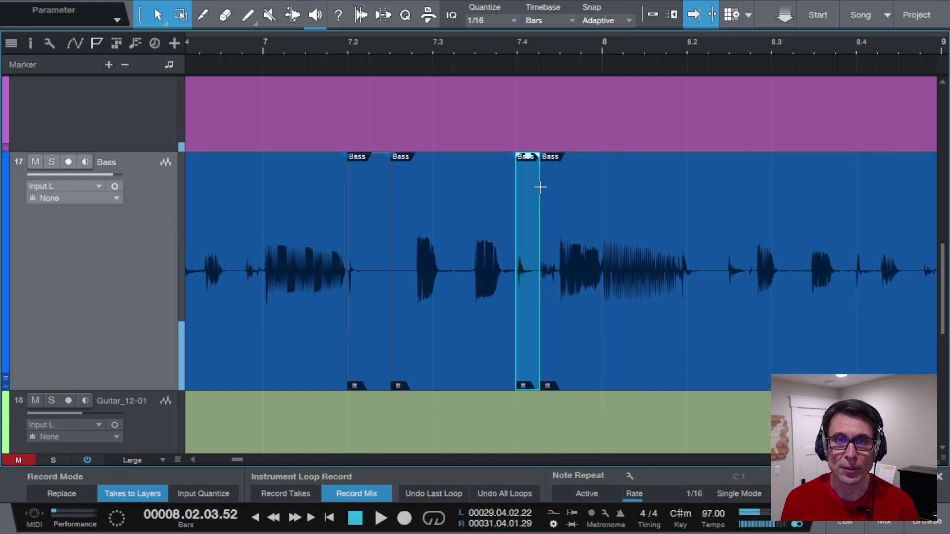
- Audition the Bass track on its own around bar 8, up to the noise just before beat 8.2
{"action": "left_click", "coordinate": [678, 195]}
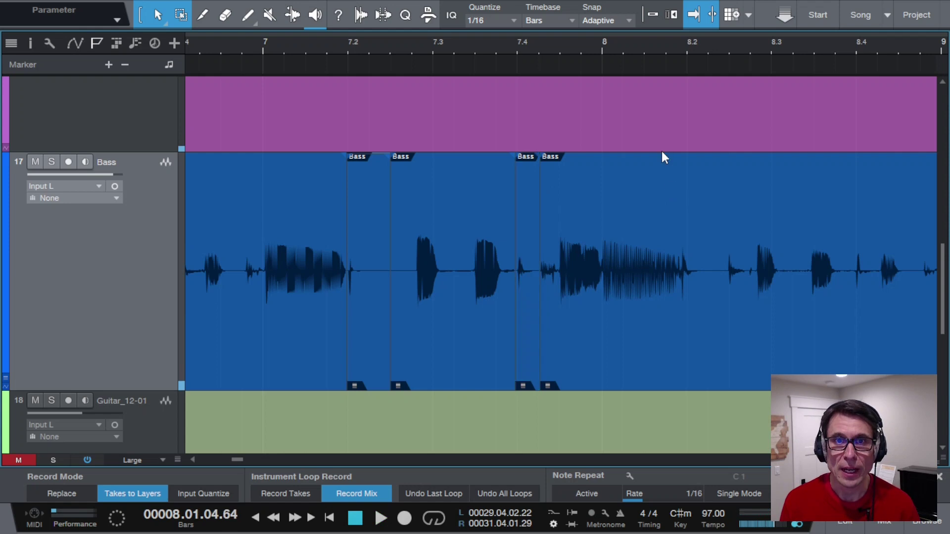
{"action": "key", "text": "e"}
{"action": "key", "text": "e"}
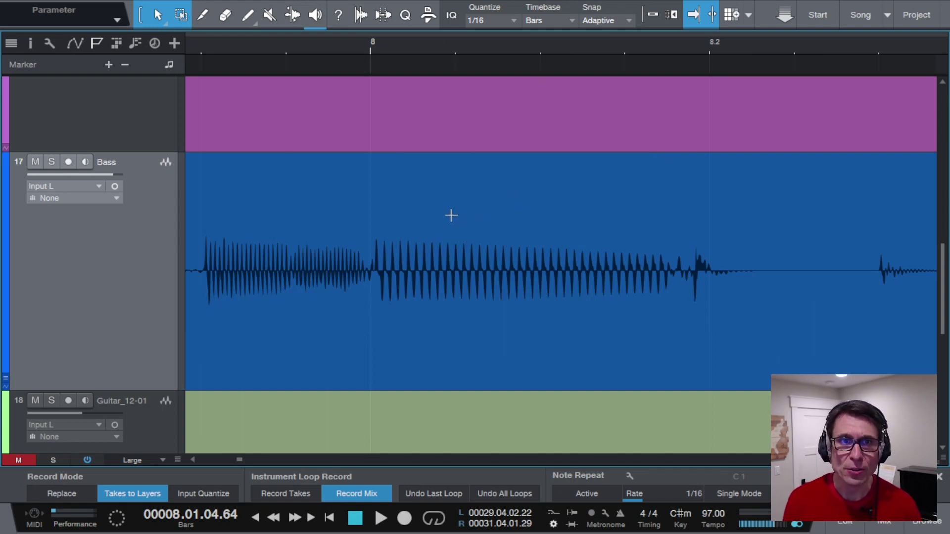
{"action": "left_click", "coordinate": [370, 218]}
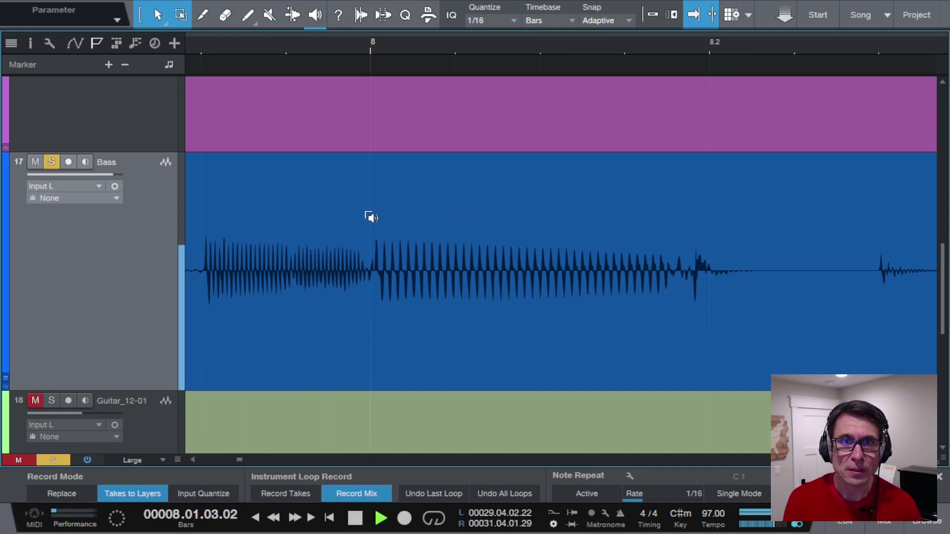
{"action": "left_click", "coordinate": [370, 217]}
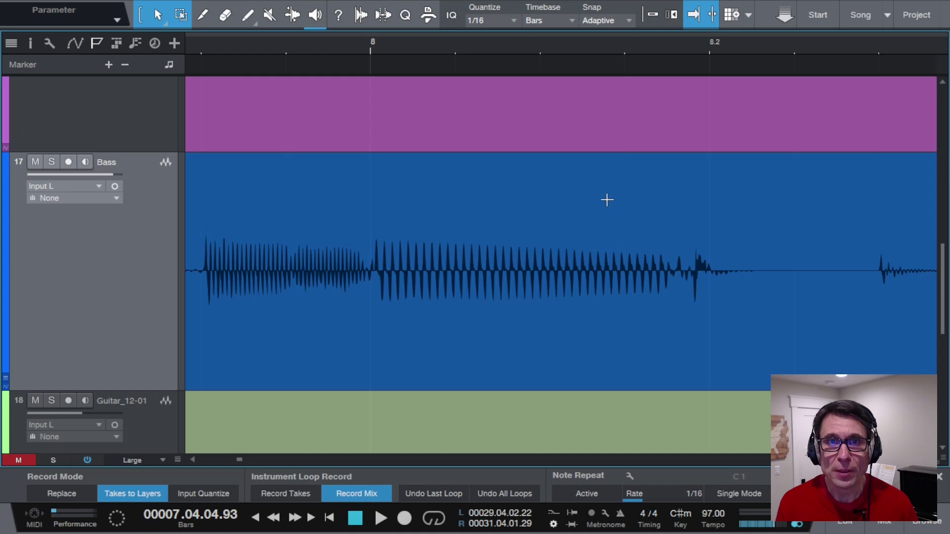
- Try splitting out the tail of the bar 8 Bass note to just past beat 8.2 with a full-length fade-out, and audition it
{"action": "left_click_drag", "start_coordinate": [608, 193], "coordinate": [727, 195]}
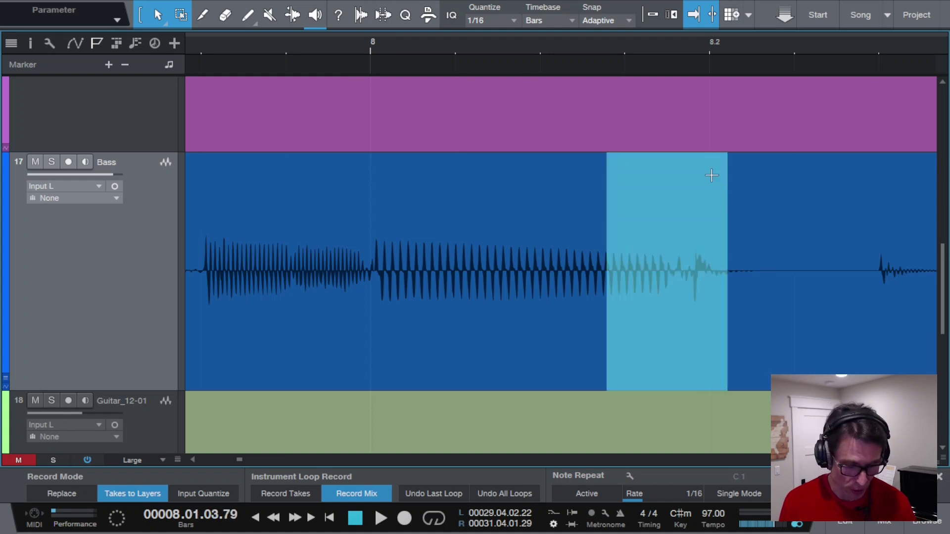
{"action": "left_click", "coordinate": [711, 175]}
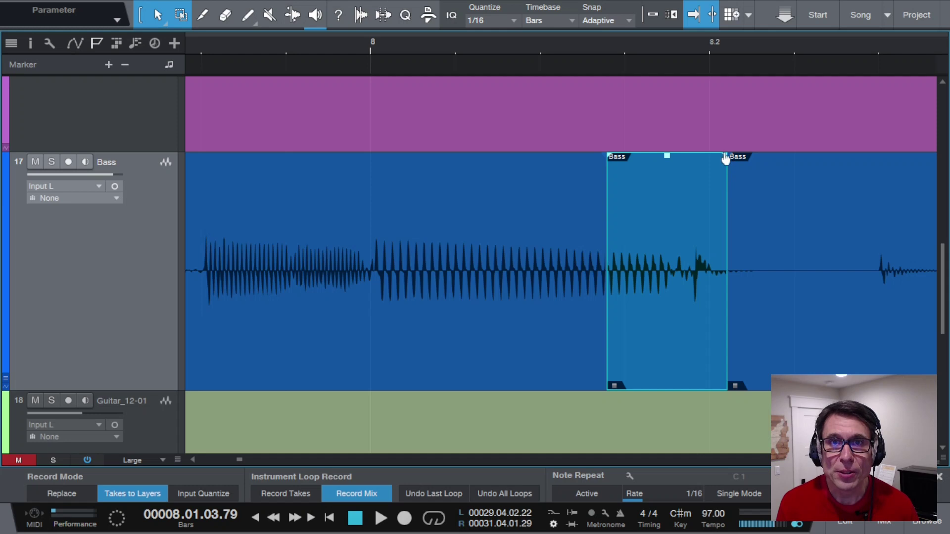
{"action": "left_click_drag", "start_coordinate": [726, 160], "coordinate": [604, 171]}
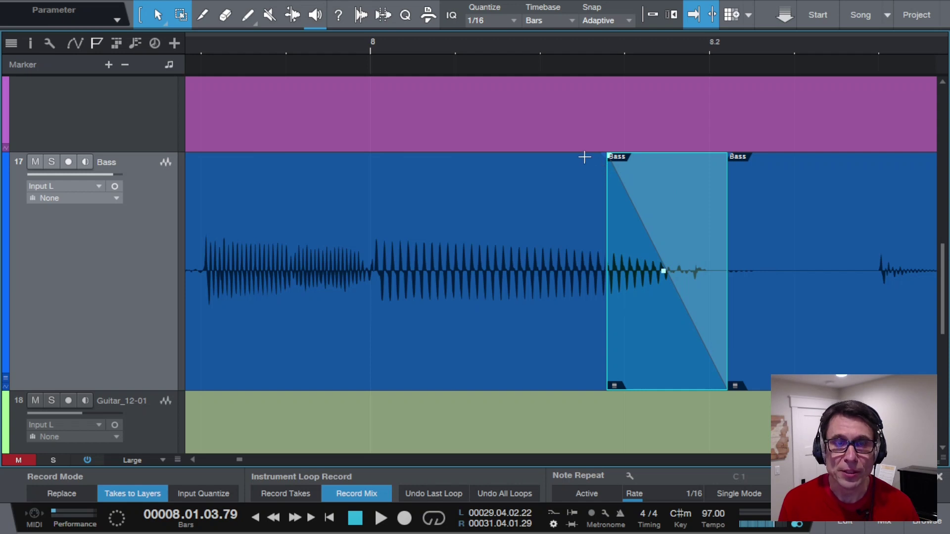
{"action": "left_click", "coordinate": [367, 271]}
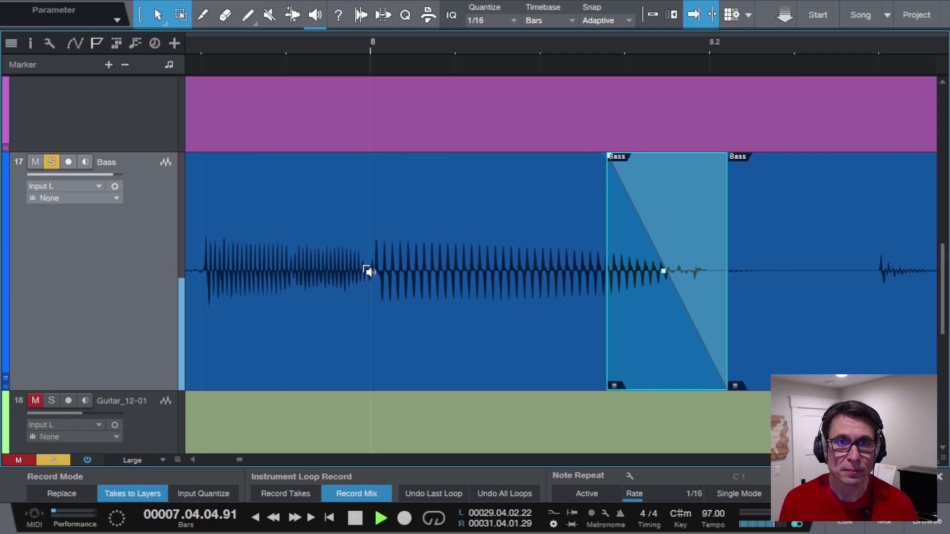
{"action": "left_click", "coordinate": [367, 271]}
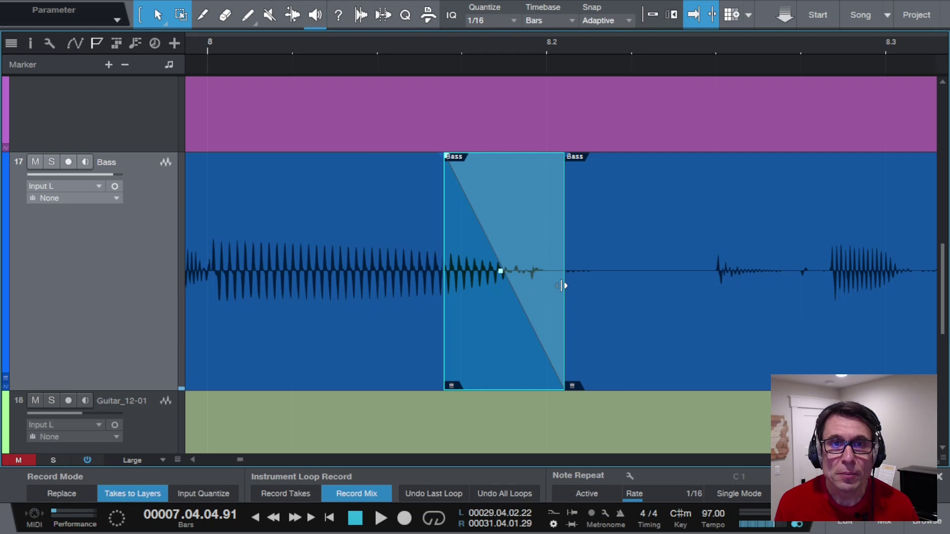
- Try extending the end of the faded Bass event, and undo that change together with the fade and split
{"action": "left_click_drag", "start_coordinate": [564, 281], "coordinate": [591, 283]}
{"action": "key", "text": "ctrl+z"}
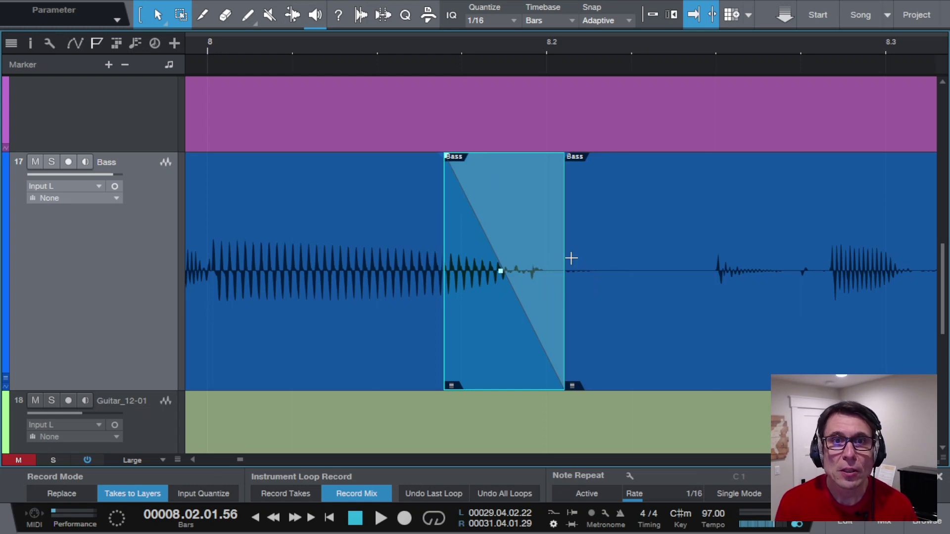
{"action": "left_click", "coordinate": [532, 243]}
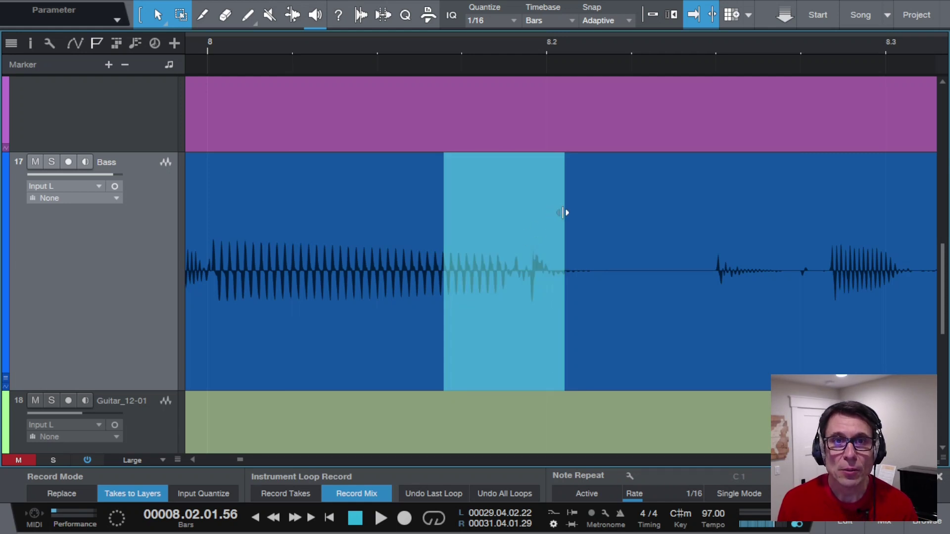
- Extend the selected Bass range further past beat 8.2 and make it a separate event with a fade-out across its full length
{"action": "left_click_drag", "start_coordinate": [563, 213], "coordinate": [595, 206]}
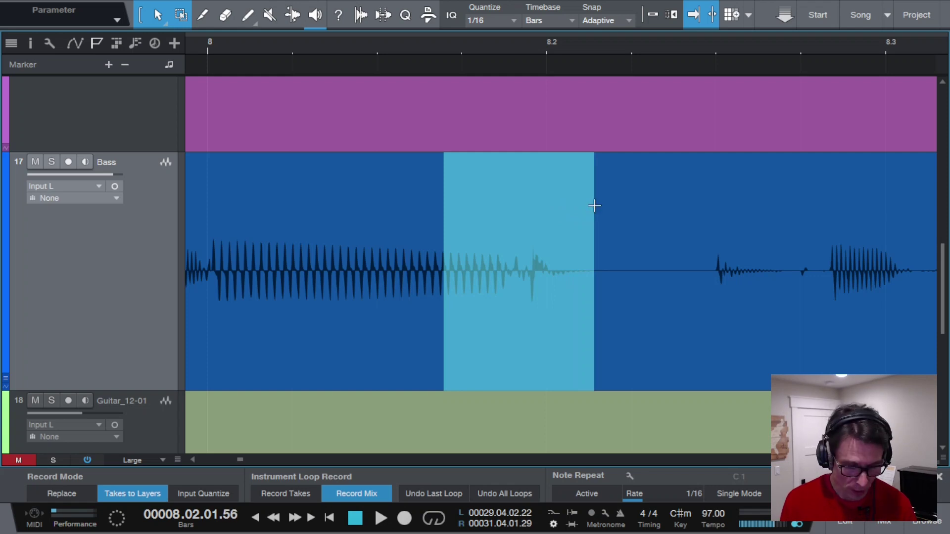
{"action": "key", "text": "alt+x"}
{"action": "left_click_drag", "start_coordinate": [592, 157], "coordinate": [440, 172]}
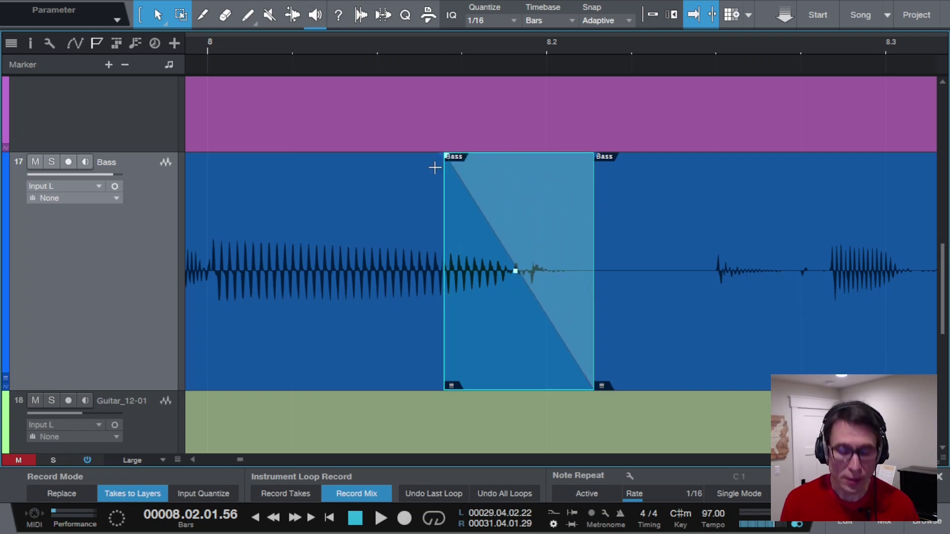
- Audition the Bass track from just before beat 7.4, through the faded bar 8 note, to just past beat 9.2
{"action": "key", "text": "w"}
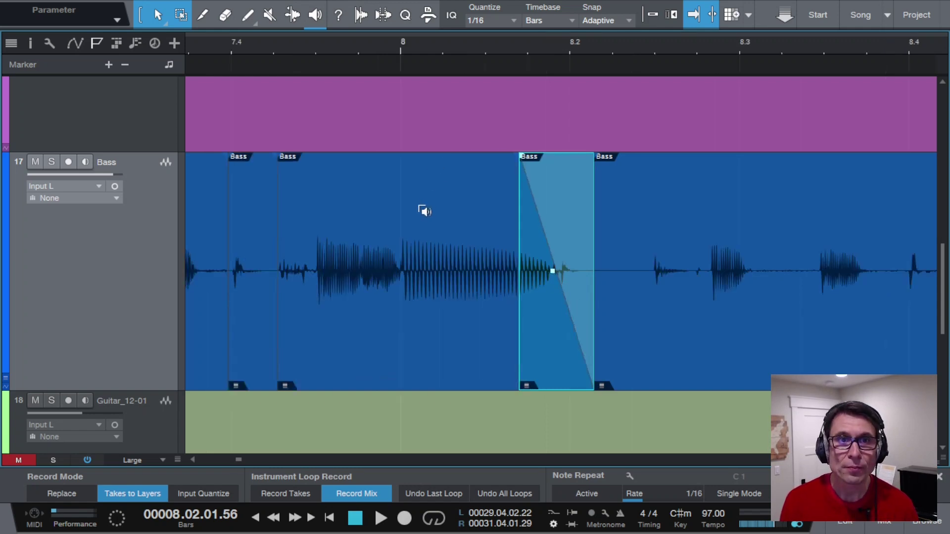
{"action": "left_click", "coordinate": [398, 220]}
{"action": "left_click_drag", "start_coordinate": [398, 220], "coordinate": [391, 213]}
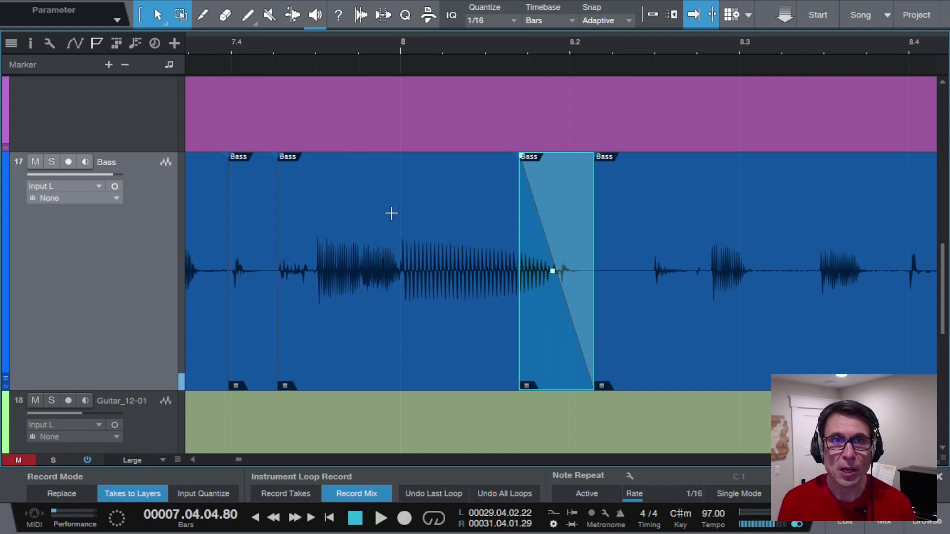
{"action": "scroll", "coordinate": [392, 213], "scroll_direction": "down", "scroll_amount": 3}
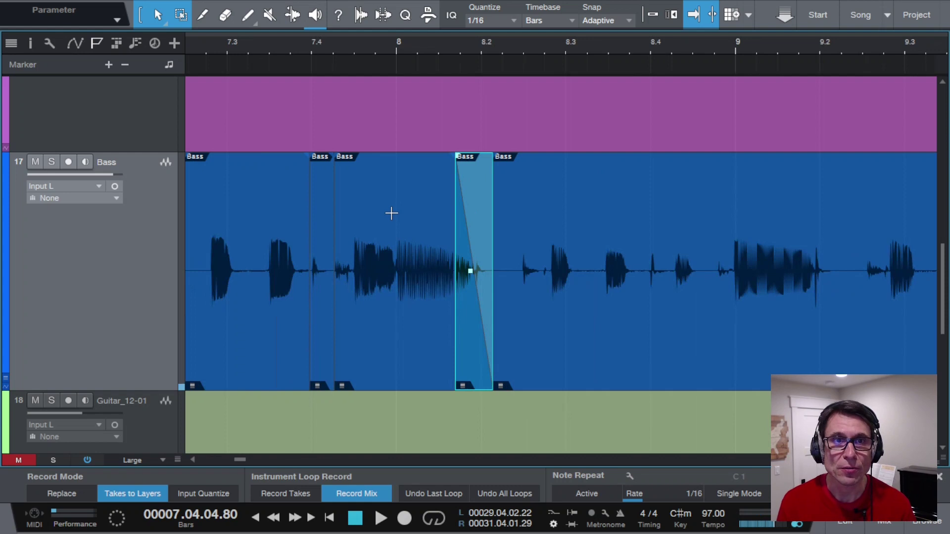
{"action": "left_click", "coordinate": [306, 40]}
{"action": "key", "text": "space"}
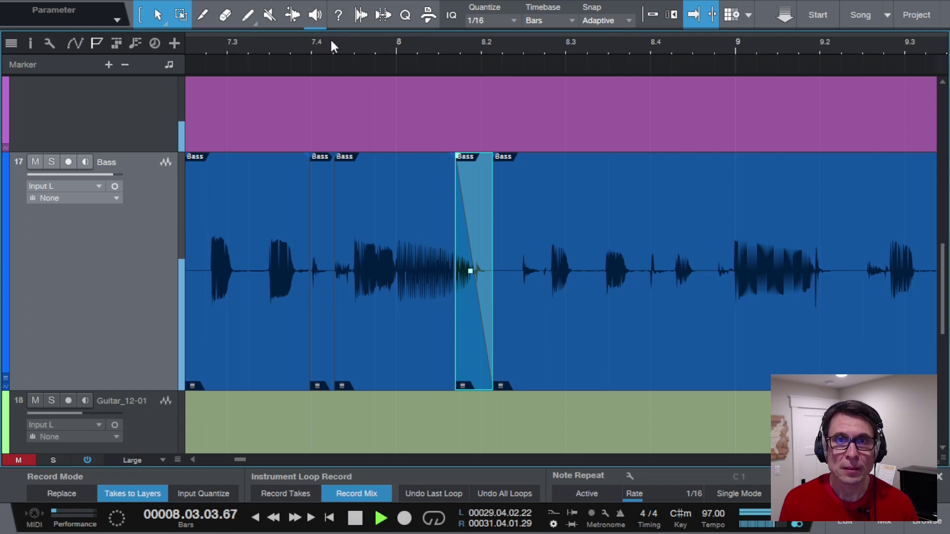
{"action": "key", "text": "space"}
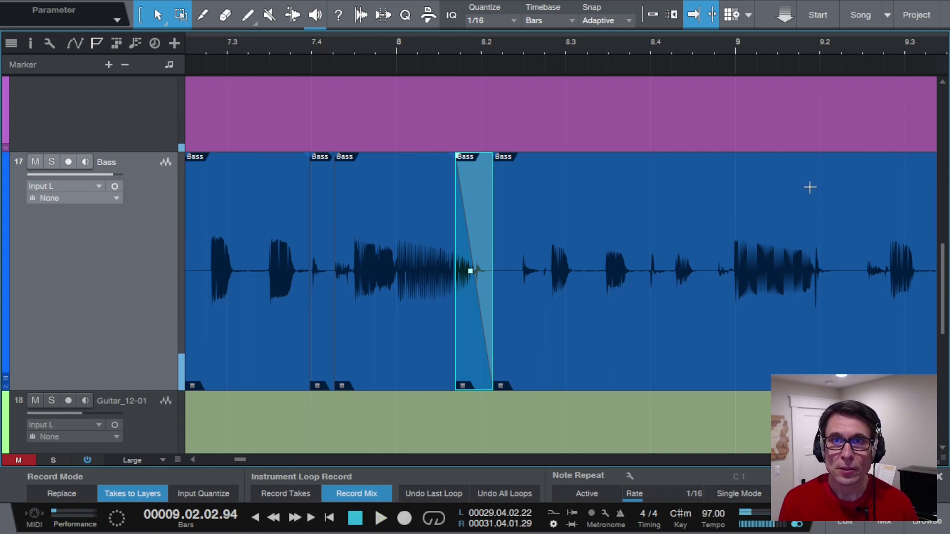
- Split the string noise around beat 9.2 on the Bass track into its own event and lower that event's gain
{"action": "key", "text": "Left"}
{"action": "key", "text": "Escape"}
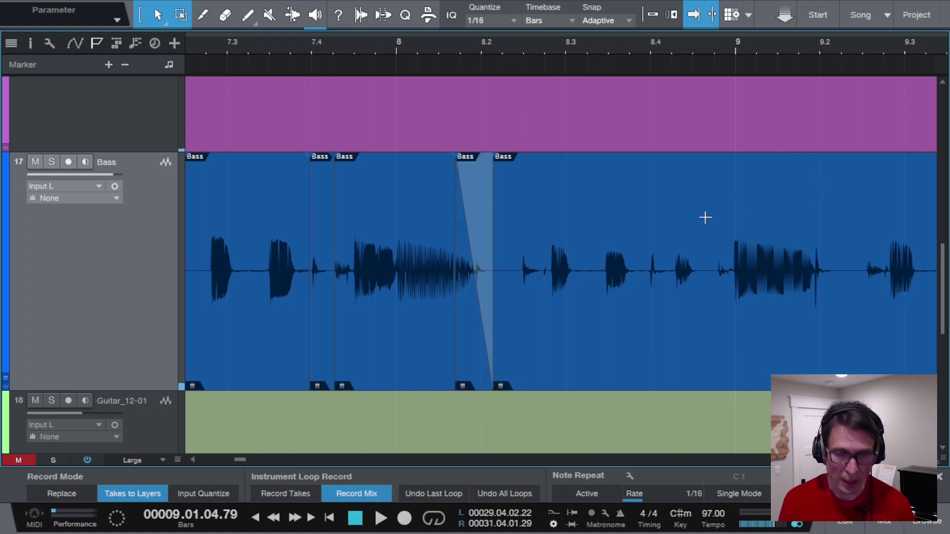
{"action": "key", "text": "e"}
{"action": "scroll", "coordinate": [698, 227], "scroll_direction": "right", "scroll_amount": 3}
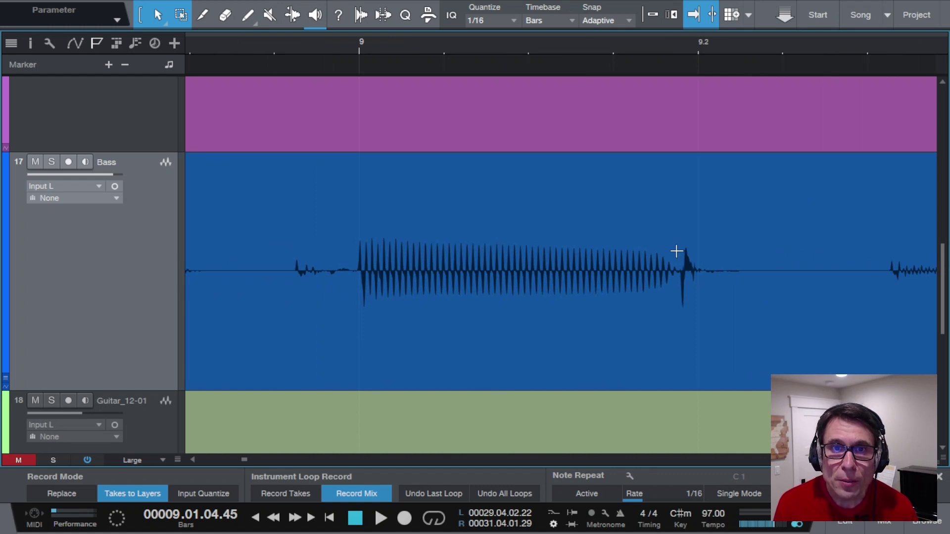
{"action": "left_click_drag", "start_coordinate": [671, 253], "coordinate": [780, 250]}
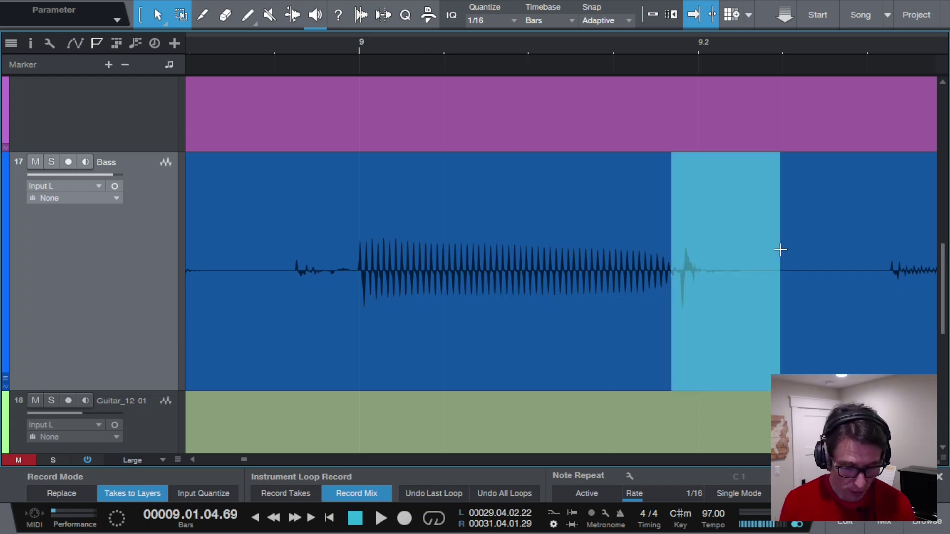
{"action": "key", "text": "ctrl+alt+x"}
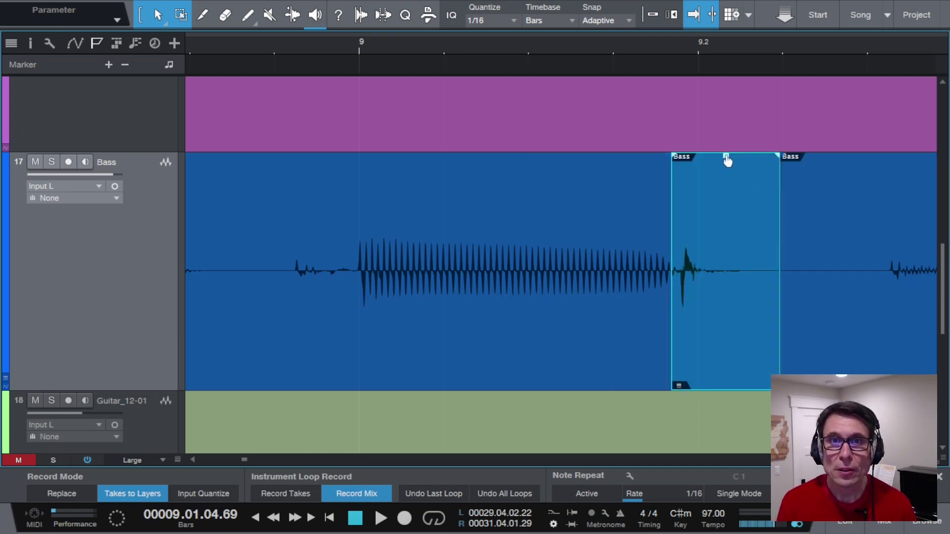
{"action": "left_click_drag", "start_coordinate": [727, 160], "coordinate": [719, 220]}
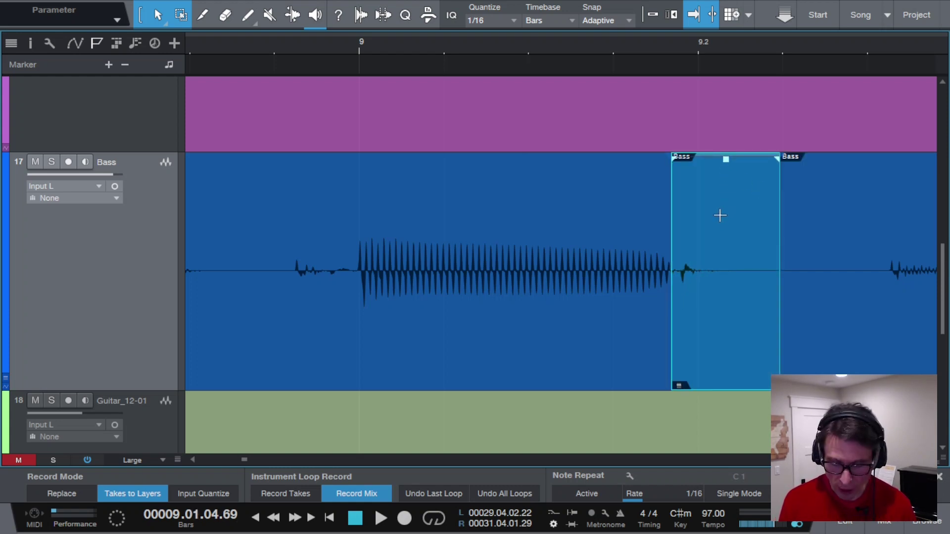
- Audition the Bass track through the lowered noise event at beat 9.2 up to about beat 9.3, and deselect the event
{"action": "key", "text": "w"}
{"action": "key", "text": "space"}
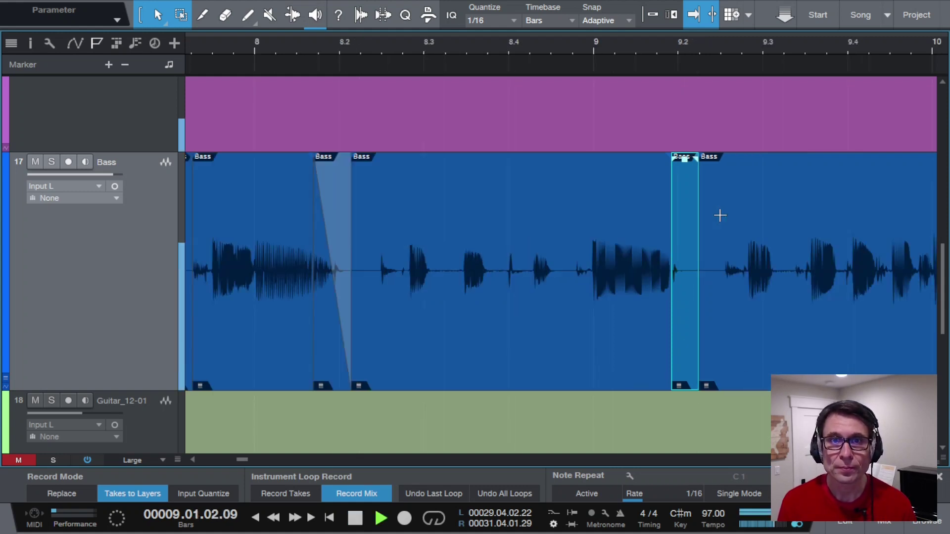
{"action": "key", "text": "space"}
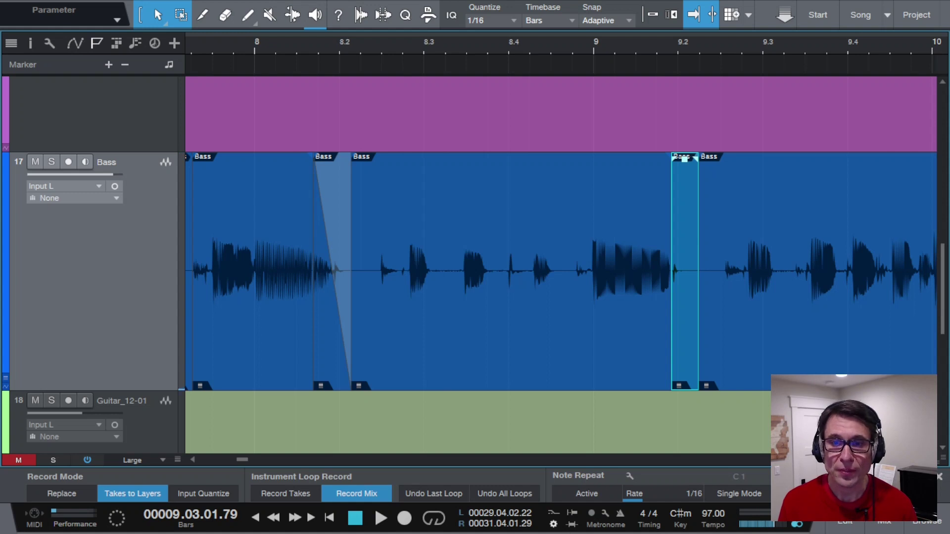
{"action": "key", "text": "Escape"}
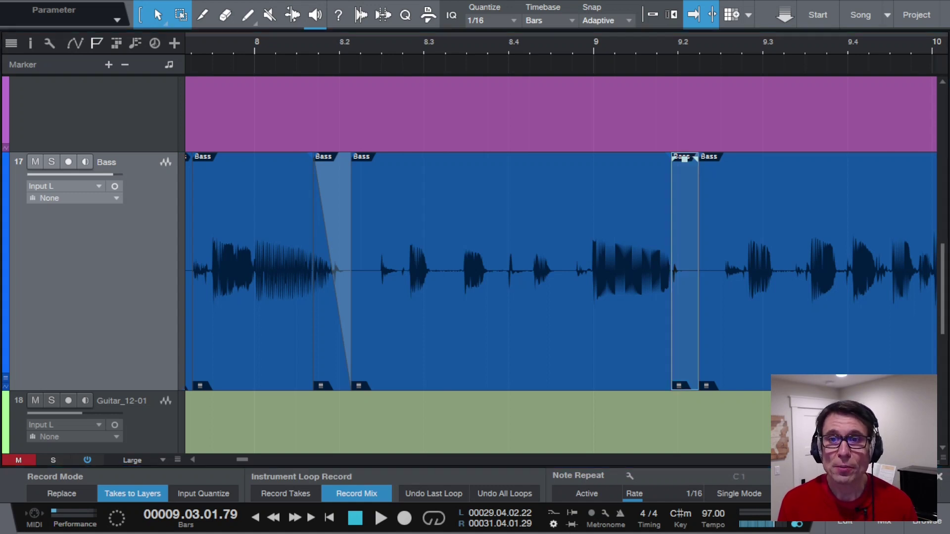